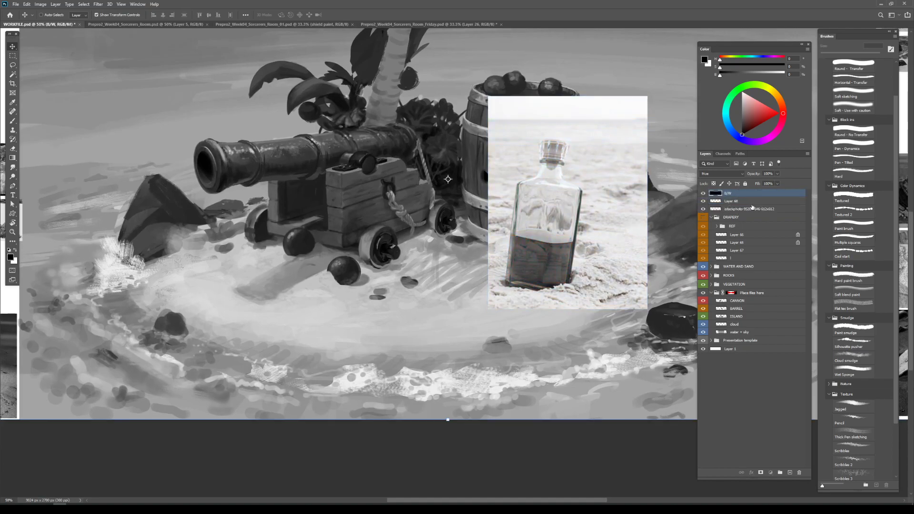
# Sketch the outline of a rectangular bottle body in black on Layer 68, on the sand in front of the cannon
pyautogui.click(744, 202)
pyautogui.press('b')
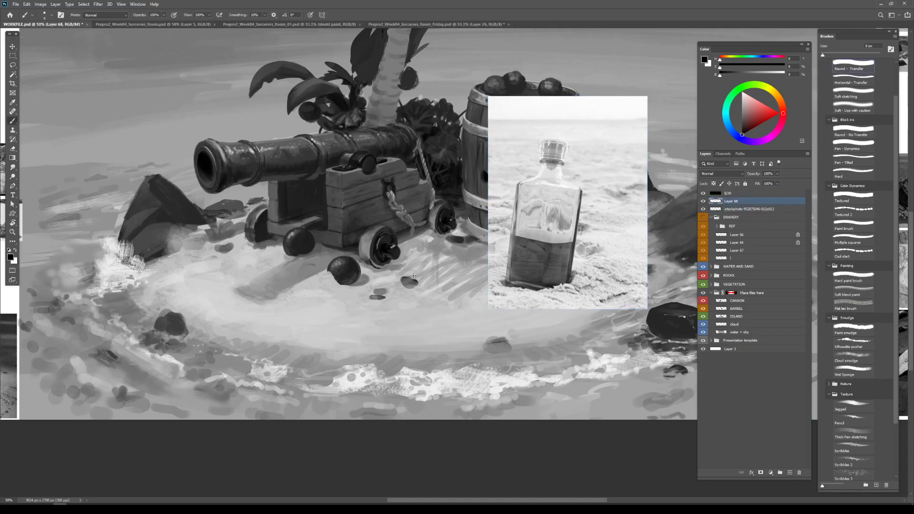
pyautogui.press(']')
pyautogui.press(']')
pyautogui.press(']')
pyautogui.press(']')
pyautogui.press(']')
pyautogui.press('[')
pyautogui.moveTo(393, 334)
pyautogui.mouseDown()
pyautogui.moveTo(414, 292)
pyautogui.moveTo(423, 338)
pyautogui.moveTo(437, 340)
pyautogui.moveTo(443, 311)
pyautogui.moveTo(428, 312)
pyautogui.moveTo(432, 284)
pyautogui.moveTo(419, 299)
pyautogui.moveTo(429, 287)
pyautogui.moveTo(444, 303)
pyautogui.moveTo(424, 294)
pyautogui.moveTo(442, 289)
pyautogui.moveTo(433, 302)
pyautogui.moveTo(422, 296)
pyautogui.moveTo(449, 300)
pyautogui.moveTo(443, 294)
pyautogui.moveTo(439, 304)
pyautogui.mouseUp()
pyautogui.press('[')
pyautogui.press('v')
pyautogui.press('b')
pyautogui.press('e')
pyautogui.press('b')
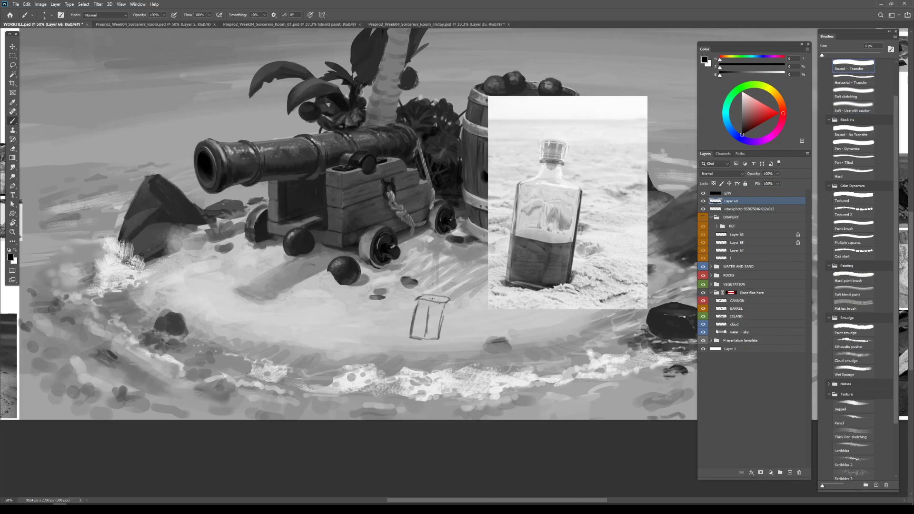
# Draw the bottle's neck and cork above the body and reinforce its lower corner with a thin black brush
pyautogui.moveTo(434, 295)
pyautogui.mouseDown()
pyautogui.moveTo(441, 289)
pyautogui.moveTo(445, 298)
pyautogui.moveTo(432, 283)
pyautogui.moveTo(443, 285)
pyautogui.mouseUp()
pyautogui.moveTo(432, 281); pyautogui.dragTo(438, 280)
pyautogui.moveTo(412, 339)
pyautogui.mouseDown()
pyautogui.moveTo(439, 343)
pyautogui.moveTo(453, 298)
pyautogui.moveTo(414, 309)
pyautogui.moveTo(409, 339)
pyautogui.mouseUp()
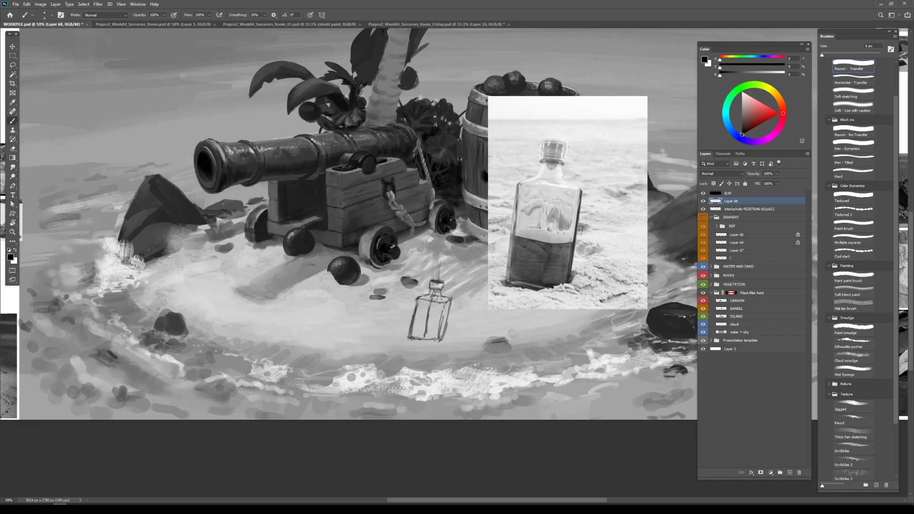
# Transform the bottle sketch, stretching it slightly taller and adjusting its tilt
pyautogui.press('e')
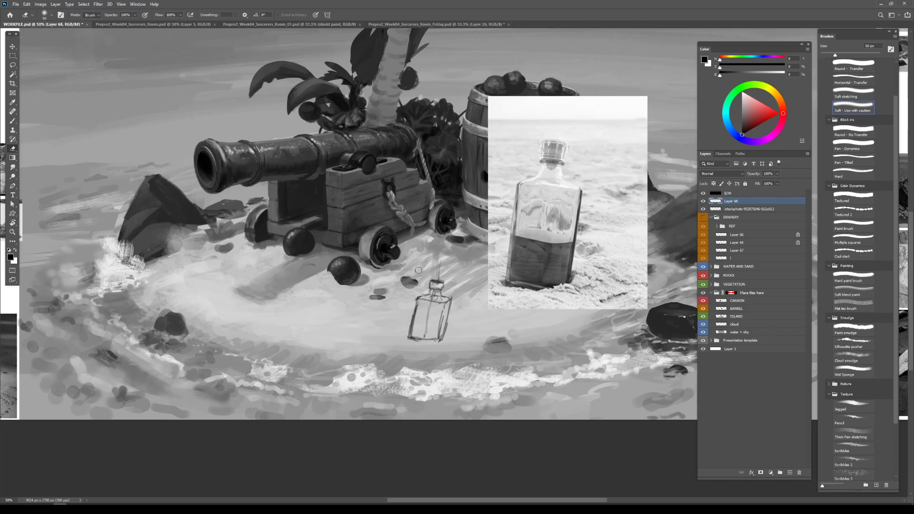
pyautogui.hotkey('ctrl', 't')
pyautogui.moveTo(430, 260); pyautogui.dragTo(434, 253)
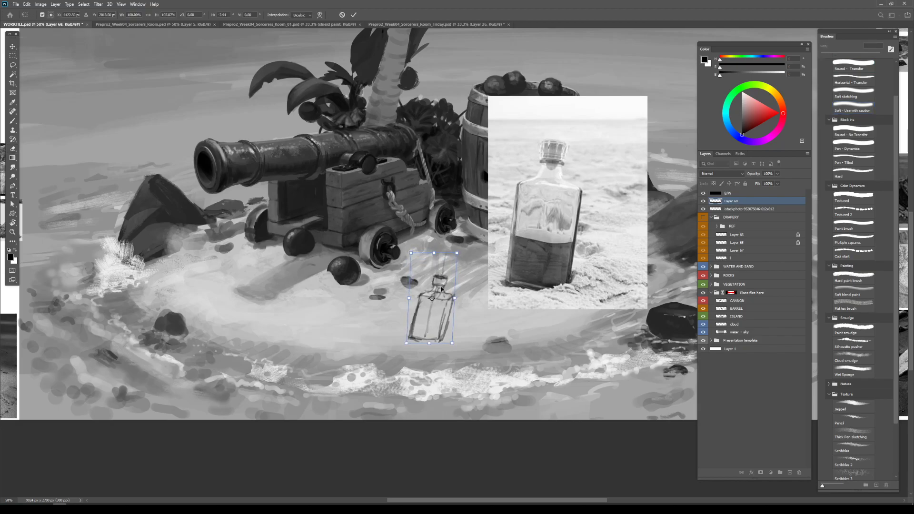
pyautogui.press('Return')
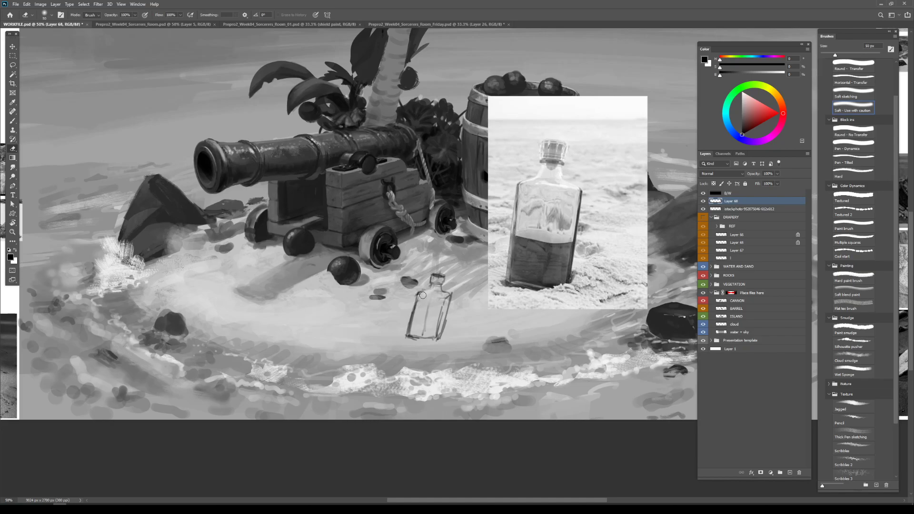
# Thin and lighten the bottle's outlines with the Eraser, using the Round - Transfer brush
pyautogui.press(',')
pyautogui.press(',')
pyautogui.press(',')
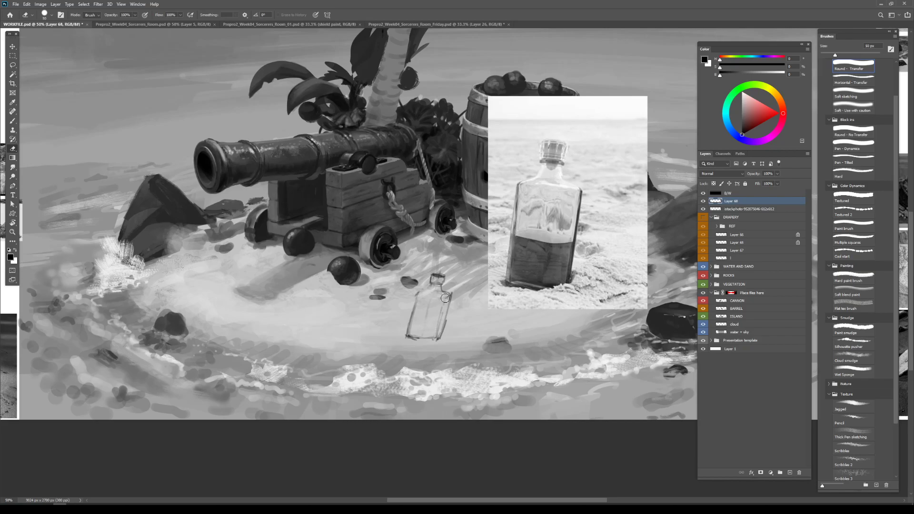
# Block in the liquid filling the lower part of the bottle with grey strokes from an enlarged brush
pyautogui.press('b')
pyautogui.keyDown('alt'); pyautogui.click(410, 350); pyautogui.keyUp('alt')
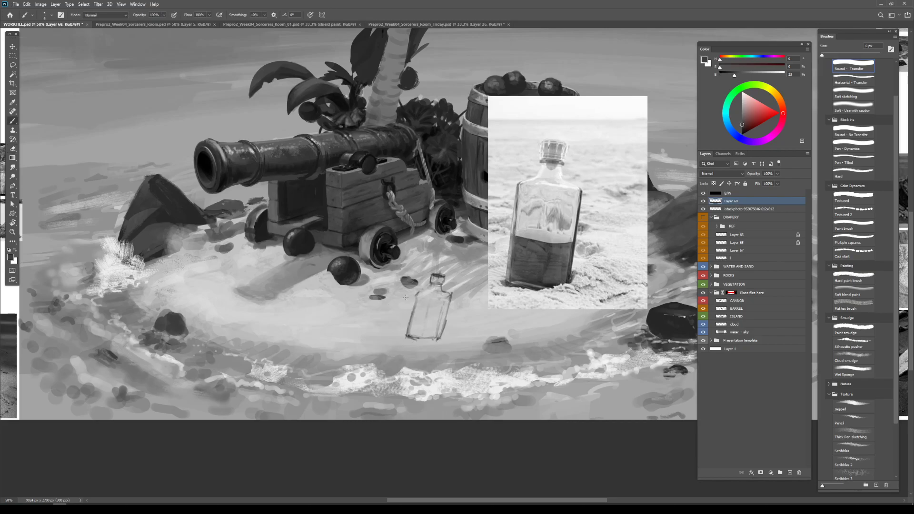
pyautogui.press(']')
pyautogui.press(']')
pyautogui.press(']')
pyautogui.press(']')
pyautogui.press(']')
pyautogui.moveTo(416, 322)
pyautogui.mouseDown()
pyautogui.moveTo(421, 332)
pyautogui.moveTo(443, 329)
pyautogui.mouseUp()
pyautogui.keyDown('alt'); pyautogui.click(422, 321); pyautogui.keyUp('alt')
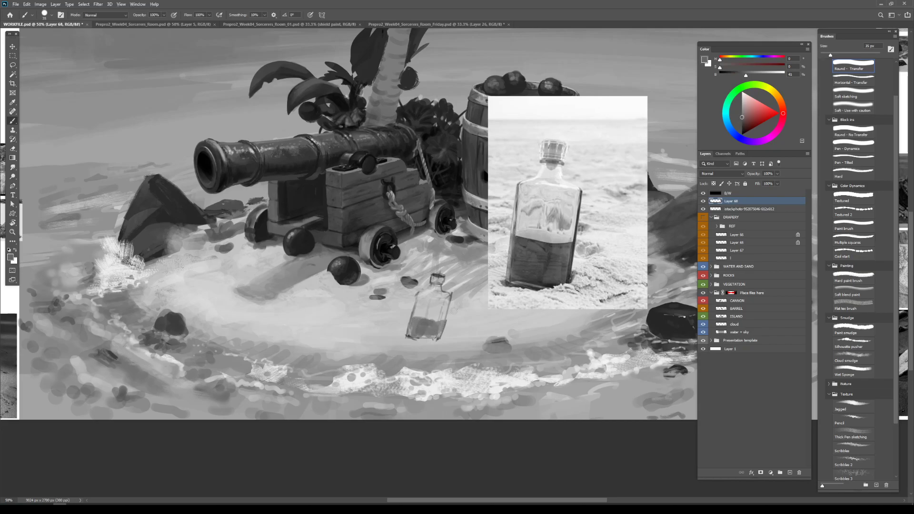
# Define the liquid's surface and even out its tone with greys sampled from the painting
pyautogui.keyDown('alt'); pyautogui.click(476, 340); pyautogui.keyUp('alt')
pyautogui.keyDown('alt'); pyautogui.click(419, 317); pyautogui.keyUp('alt')
pyautogui.moveTo(414, 317); pyautogui.dragTo(437, 321)
pyautogui.keyDown('alt'); pyautogui.click(417, 327); pyautogui.keyUp('alt')
pyautogui.keyDown('alt'); pyautogui.click(438, 335); pyautogui.keyUp('alt')
pyautogui.keyDown('alt'); pyautogui.click(437, 336); pyautogui.keyUp('alt')
pyautogui.keyDown('alt'); pyautogui.click(421, 326); pyautogui.keyUp('alt')
pyautogui.press('[')
pyautogui.press('[')
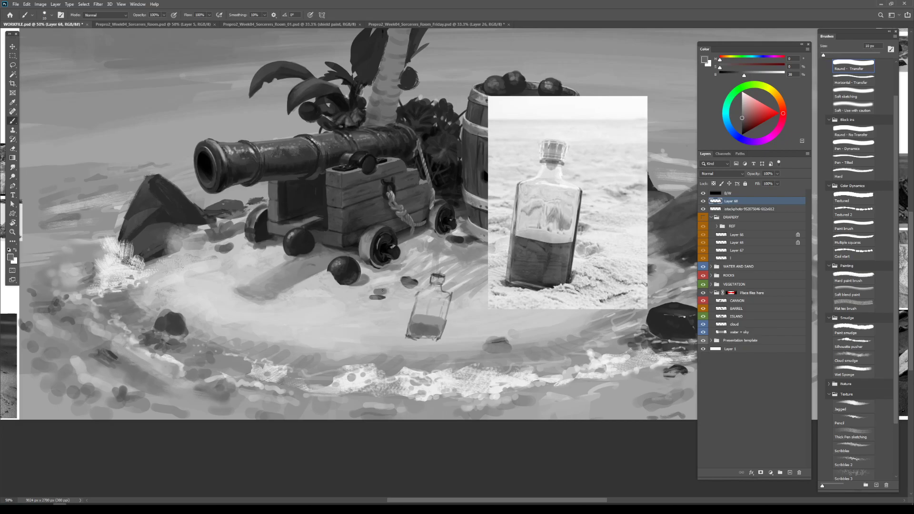
# Paint darker shading at the bottom of the liquid and along the bottle's side edge
pyautogui.press('d')
pyautogui.press(']')
pyautogui.keyDown('alt'); pyautogui.click(428, 336); pyautogui.keyUp('alt')
pyautogui.press('[')
pyautogui.press('[')
pyautogui.moveTo(411, 323); pyautogui.dragTo(417, 297)
pyautogui.press('[')
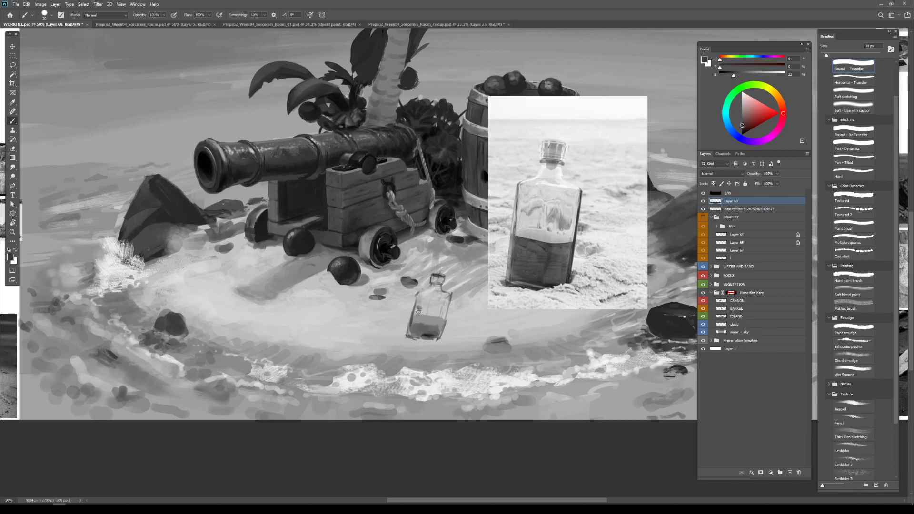
# Darken the cork, and paint white highlights on the bottle's shoulder and side edge
pyautogui.press('[')
pyautogui.press('[')
pyautogui.press(']')
pyautogui.press(']')
pyautogui.press(']')
pyautogui.press('x')
pyautogui.press('[')
pyautogui.press('[')
pyautogui.moveTo(427, 297); pyautogui.dragTo(437, 298)
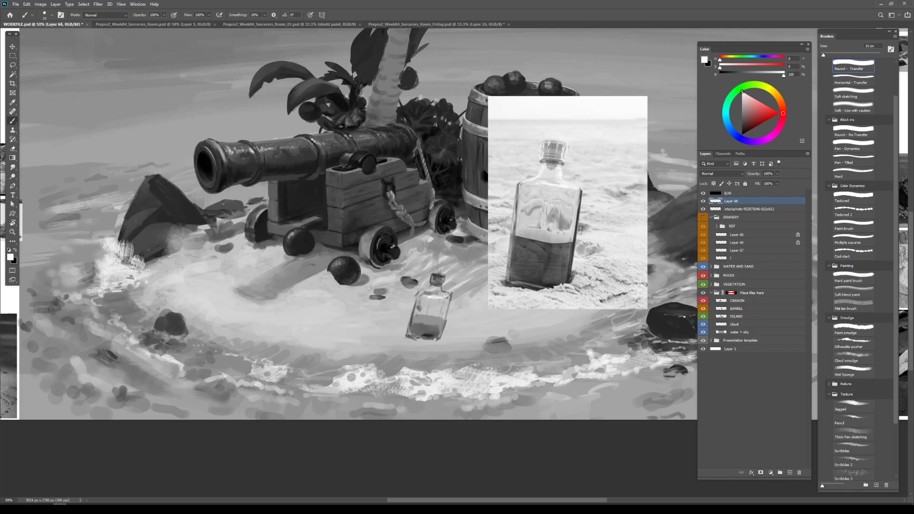
pyautogui.moveTo(450, 298); pyautogui.dragTo(446, 314)
# Add dark accents inside the liquid and sample greys for the reflections in the clear glass above it
pyautogui.keyDown('alt'); pyautogui.click(424, 344); pyautogui.keyUp('alt')
pyautogui.moveTo(417, 323); pyautogui.dragTo(434, 325)
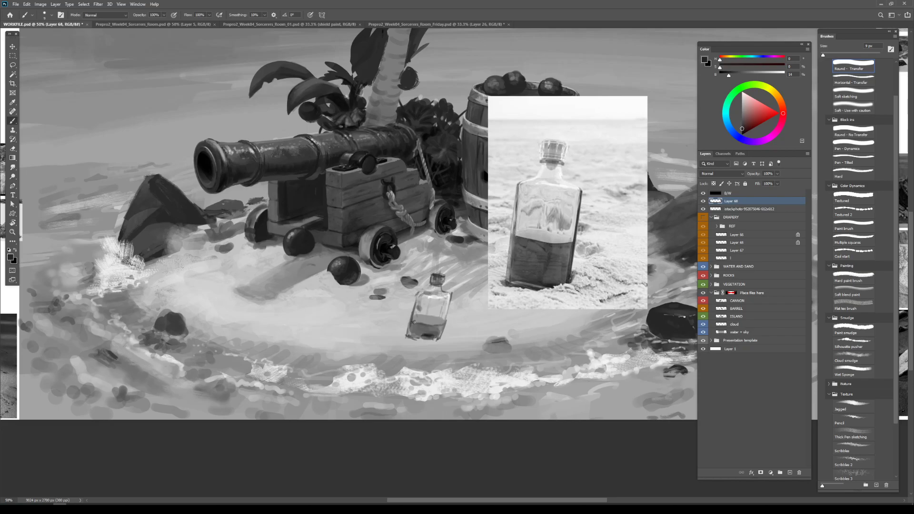
pyautogui.keyDown('alt'); pyautogui.click(423, 305); pyautogui.keyUp('alt')
pyautogui.keyDown('alt'); pyautogui.click(421, 308); pyautogui.keyUp('alt')
# Paint small dark pebbles on the sand on both sides of the bottle with a sampled dark grey
pyautogui.keyDown('alt'); pyautogui.click(383, 292); pyautogui.keyUp('alt')
pyautogui.keyDown('alt'); pyautogui.click(415, 282); pyautogui.keyUp('alt')
pyautogui.press(']')
pyautogui.moveTo(405, 306)
pyautogui.mouseDown()
pyautogui.moveTo(396, 311)
pyautogui.moveTo(424, 302)
pyautogui.moveTo(436, 310)
pyautogui.mouseUp()
pyautogui.press(']')
pyautogui.press(']')
pyautogui.press(']')
pyautogui.press('[')
pyautogui.press('[')
pyautogui.press(']')
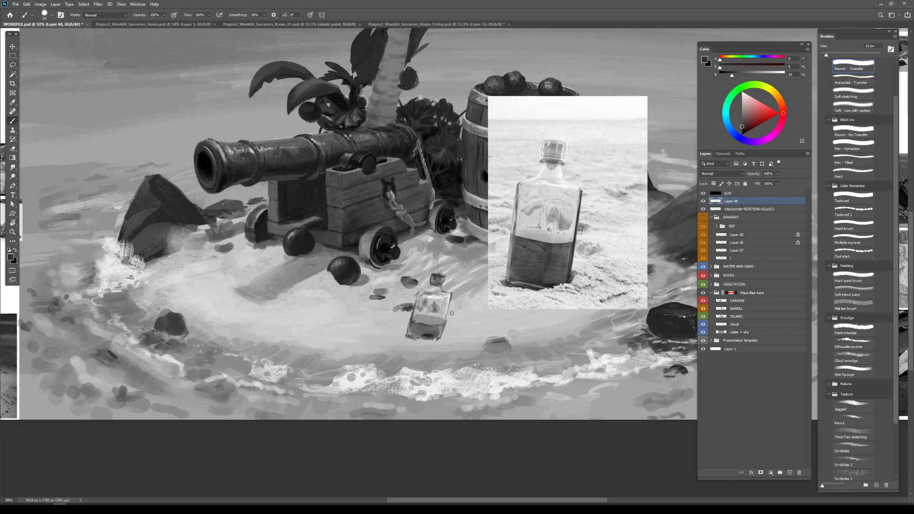
pyautogui.moveTo(458, 311); pyautogui.dragTo(452, 315)
pyautogui.moveTo(459, 315); pyautogui.dragTo(459, 315)
pyautogui.press('[')
# Refine the cork, neck and shoulder of the bottle with small light and dark strokes in sampled tones
pyautogui.keyDown('alt'); pyautogui.click(433, 297); pyautogui.keyUp('alt')
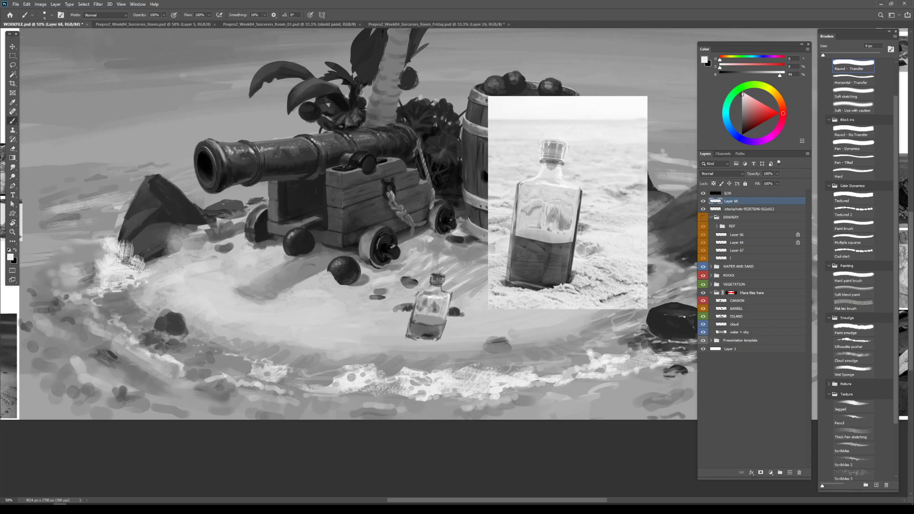
pyautogui.moveTo(440, 276); pyautogui.dragTo(443, 277)
pyautogui.keyDown('alt'); pyautogui.click(438, 299); pyautogui.keyUp('alt')
pyautogui.keyDown('alt'); pyautogui.click(433, 297); pyautogui.keyUp('alt')
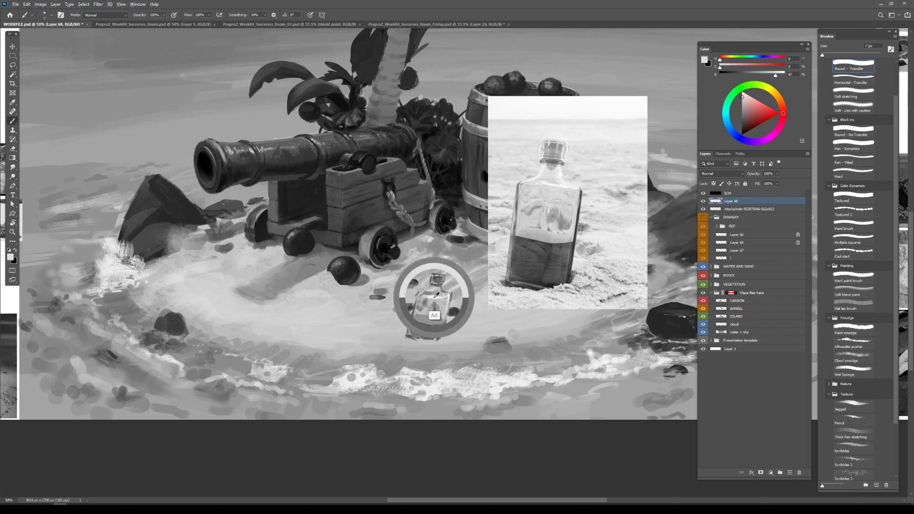
pyautogui.keyDown('alt'); pyautogui.click(439, 276); pyautogui.keyUp('alt')
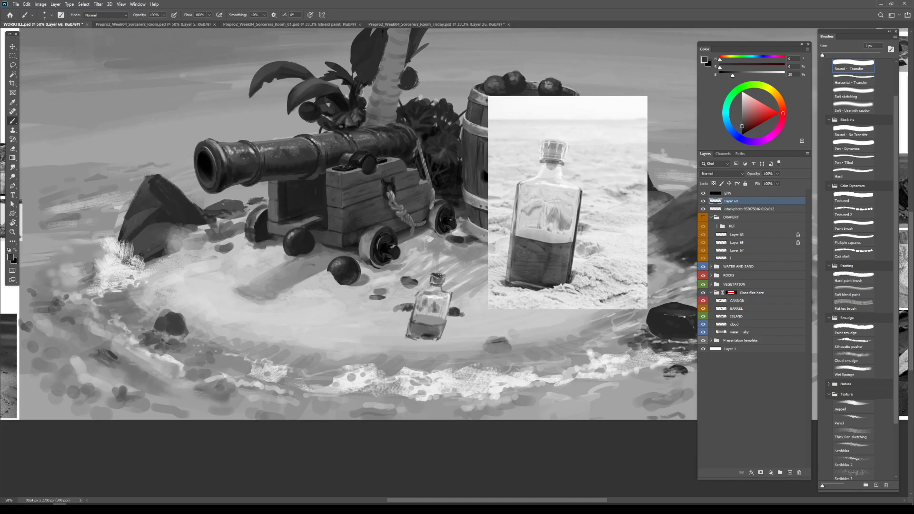
pyautogui.keyDown('alt'); pyautogui.click(421, 295); pyautogui.keyUp('alt')
pyautogui.keyDown('alt'); pyautogui.click(435, 292); pyautogui.keyUp('alt')
pyautogui.keyDown('alt'); pyautogui.click(432, 295); pyautogui.keyUp('alt')
pyautogui.keyDown('alt'); pyautogui.click(432, 289); pyautogui.keyUp('alt')
# Paint dark sand and debris at the left end of the bottle's base to ground it
pyautogui.keyDown('alt'); pyautogui.click(406, 336); pyautogui.keyUp('alt')
pyautogui.press(']')
pyautogui.press(']')
pyautogui.press(']')
pyautogui.press(']')
pyautogui.moveTo(404, 337); pyautogui.dragTo(418, 340)
pyautogui.press('[')
pyautogui.press('[')
# Bury the bottle's bottom edge with light sand strokes and small dark accents at its right corner
pyautogui.keyDown('alt'); pyautogui.click(423, 346); pyautogui.keyUp('alt')
pyautogui.press(']')
pyautogui.press(']')
pyautogui.press(']')
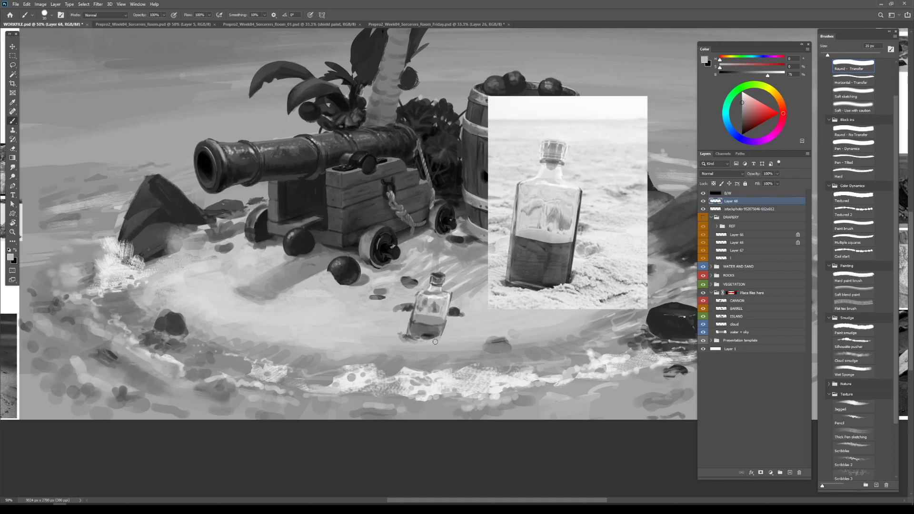
pyautogui.press('[')
pyautogui.keyDown('alt'); pyautogui.click(437, 343); pyautogui.keyUp('alt')
pyautogui.moveTo(436, 343); pyautogui.dragTo(439, 343)
pyautogui.press('[')
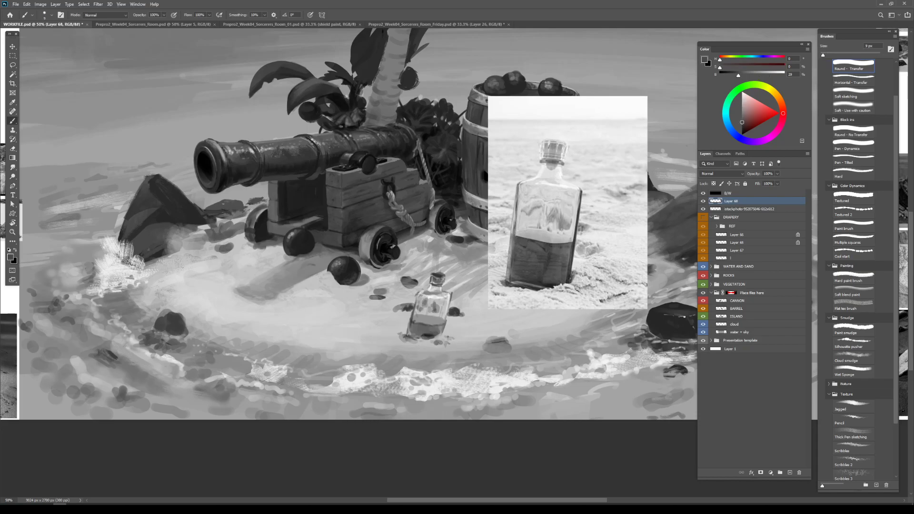
# Paint soft mid-grey sand strokes beside the lower right side of the bottle
pyautogui.press(']')
pyautogui.press(']')
pyautogui.press(']')
pyautogui.press(']')
pyautogui.keyDown('alt'); pyautogui.click(468, 325); pyautogui.keyUp('alt')
pyautogui.moveTo(468, 324); pyautogui.dragTo(451, 328)
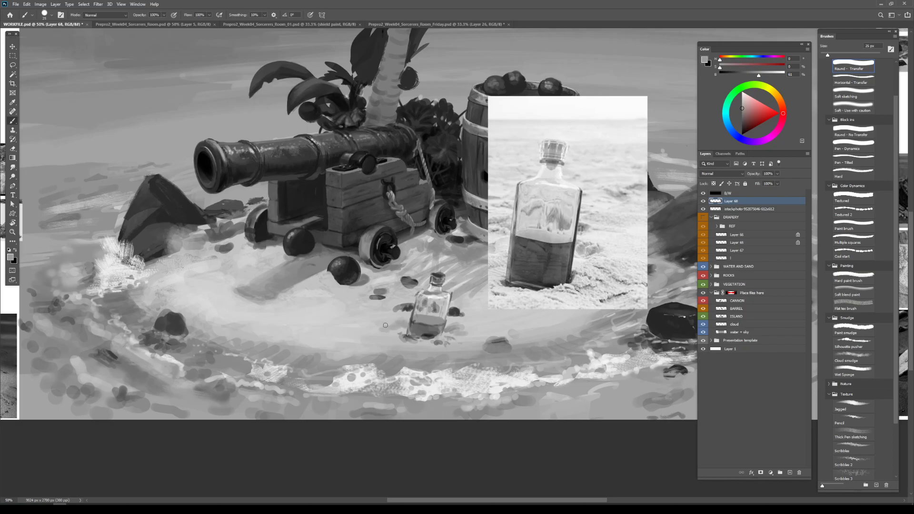
# Touch up the sand, the liquid and the pebble beside the bottle with tones sampled around them
pyautogui.keyDown('alt'); pyautogui.click(402, 338); pyautogui.keyUp('alt')
pyautogui.keyDown('alt'); pyautogui.click(392, 338); pyautogui.keyUp('alt')
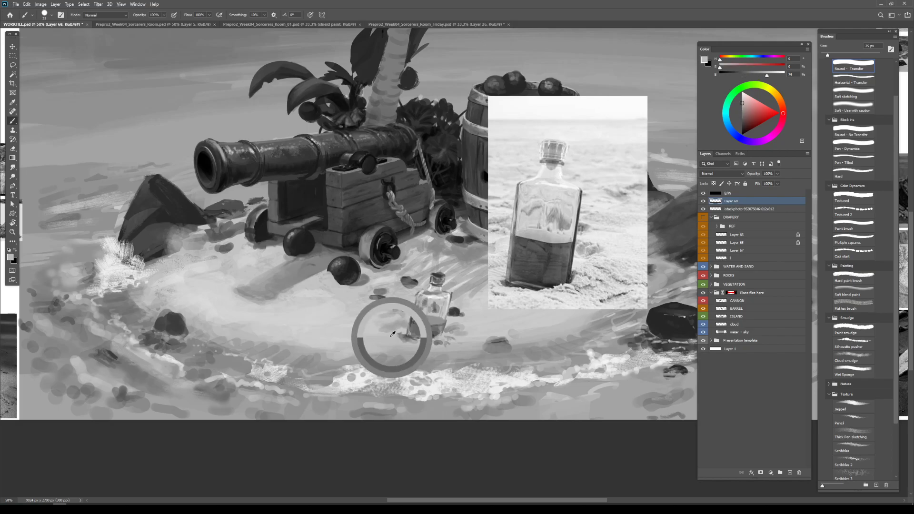
pyautogui.keyDown('alt'); pyautogui.click(434, 317); pyautogui.keyUp('alt')
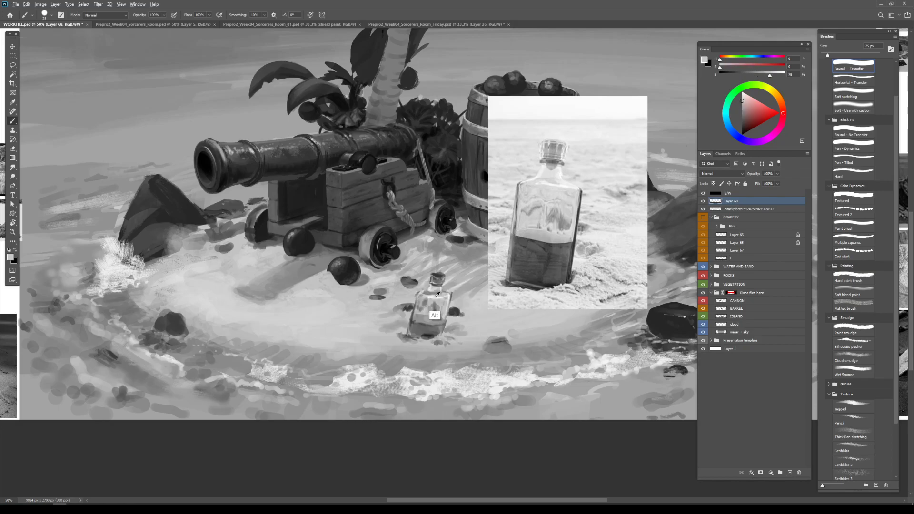
pyautogui.keyDown('alt'); pyautogui.click(423, 318); pyautogui.keyUp('alt')
pyautogui.keyDown('alt'); pyautogui.click(437, 318); pyautogui.keyUp('alt')
pyautogui.keyDown('alt'); pyautogui.click(452, 314); pyautogui.keyUp('alt')
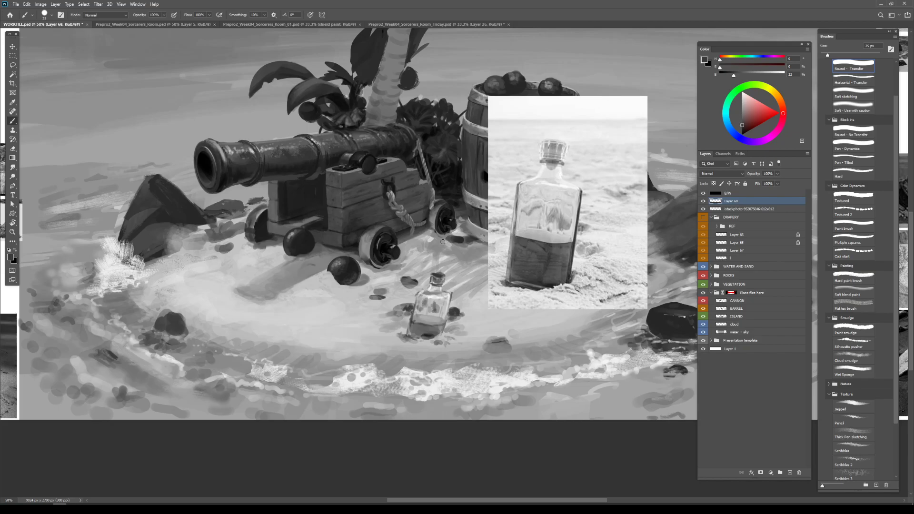
# Select the bottle's cork and neck and scale them down to make them narrower
pyautogui.scroll(1, 432, 272)
pyautogui.press('m')
pyautogui.moveTo(415, 261); pyautogui.dragTo(458, 297)
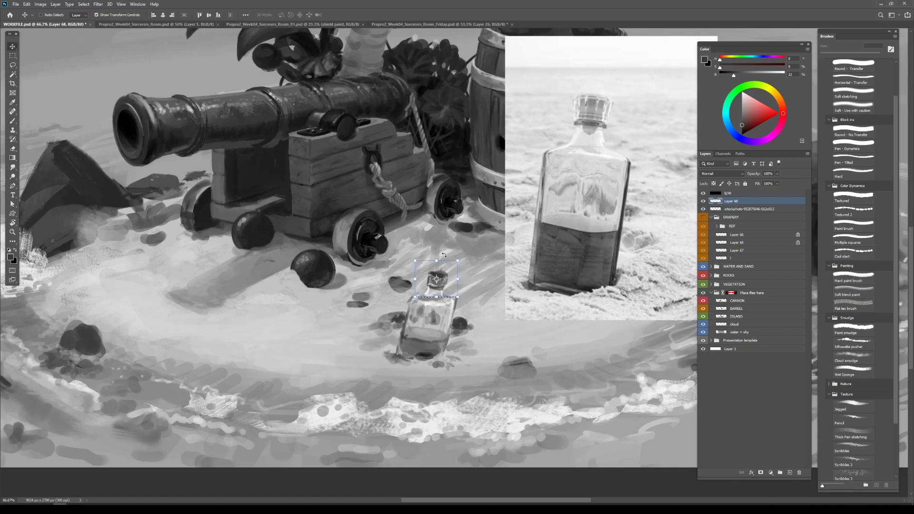
pyautogui.hotkey('ctrl', 't')
pyautogui.moveTo(459, 262); pyautogui.dragTo(444, 278)
pyautogui.press('Return')
pyautogui.press('v')
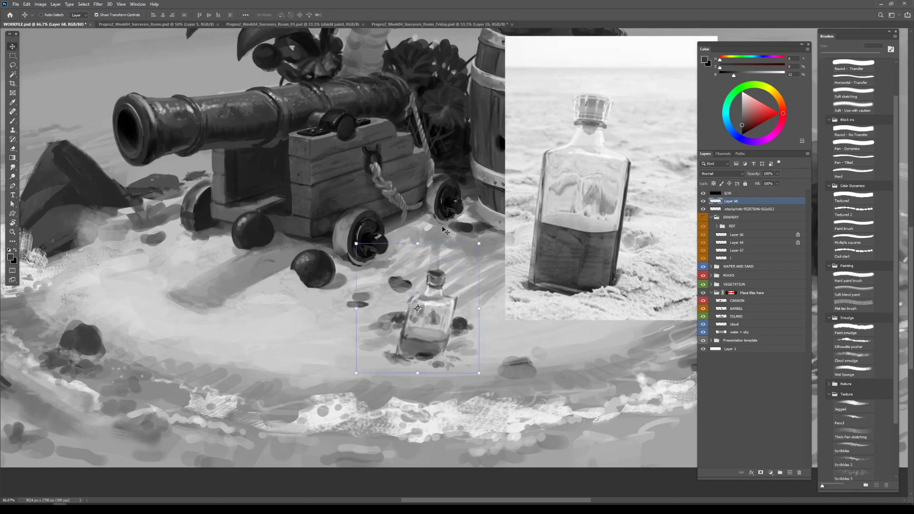
# Shorten the cork by clearing its upper part and cleaning its edges with a small Eraser
pyautogui.press('e')
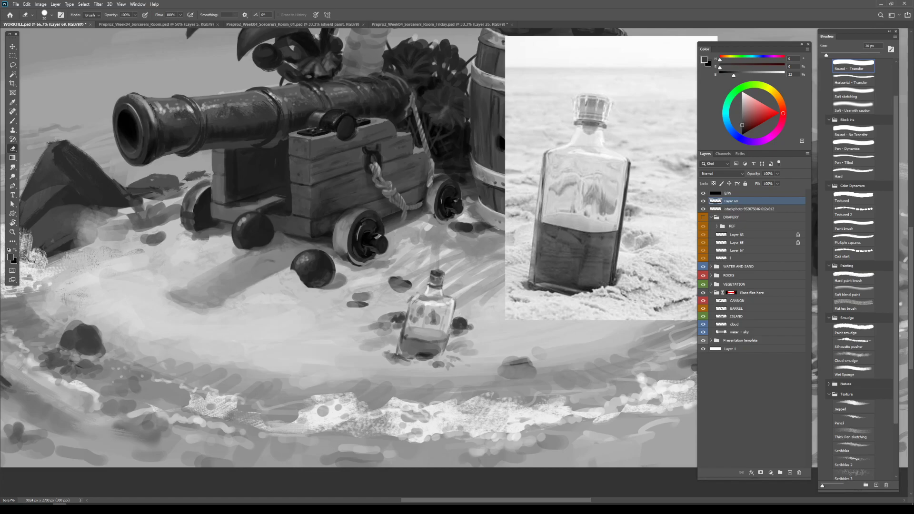
pyautogui.press('m')
pyautogui.moveTo(414, 258)
pyautogui.mouseDown()
pyautogui.moveTo(460, 283)
pyautogui.moveTo(451, 277)
pyautogui.mouseUp()
pyautogui.hotkey('ctrl', 'd')
pyautogui.press('e')
pyautogui.press('[')
pyautogui.press('[')
pyautogui.press('b')
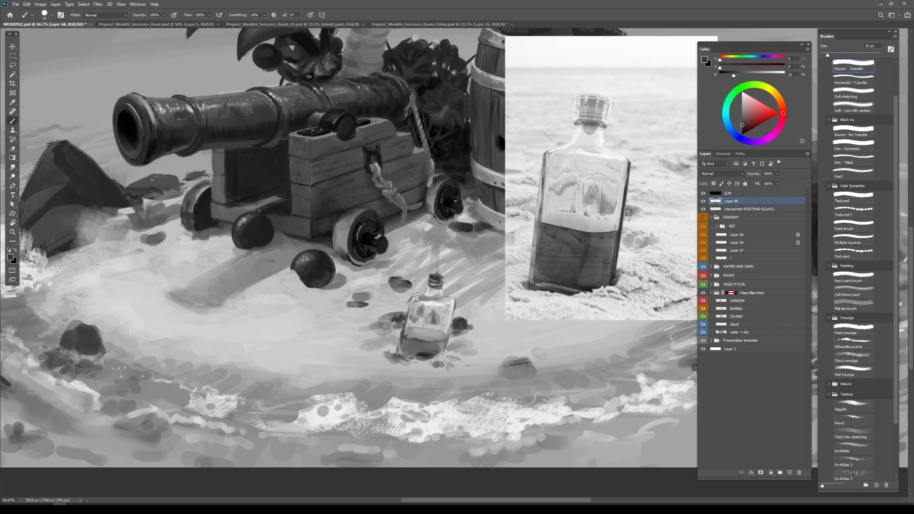
# Repaint the cork and the glass neck with fine light and dark strokes in sampled tones
pyautogui.keyDown('alt'); pyautogui.click(429, 304); pyautogui.keyUp('alt')
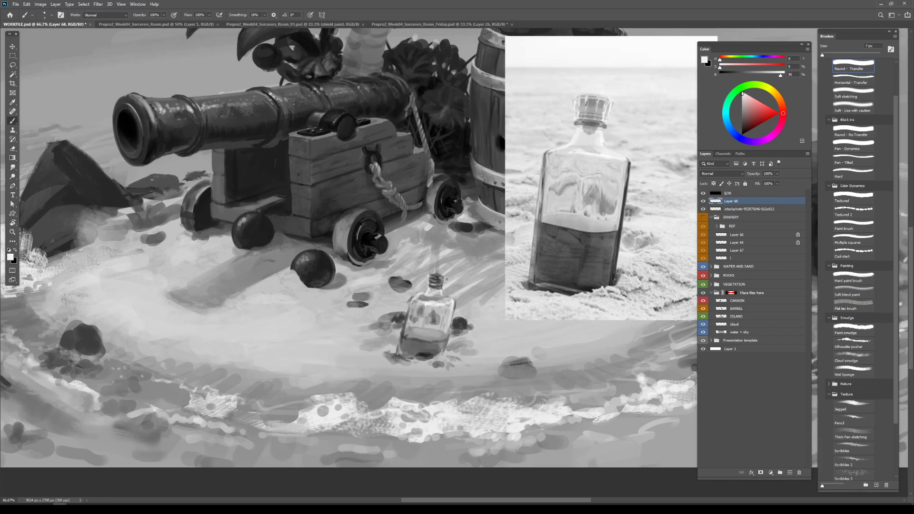
pyautogui.keyDown('alt'); pyautogui.click(437, 289); pyautogui.keyUp('alt')
pyautogui.keyDown('alt'); pyautogui.click(432, 301); pyautogui.keyUp('alt')
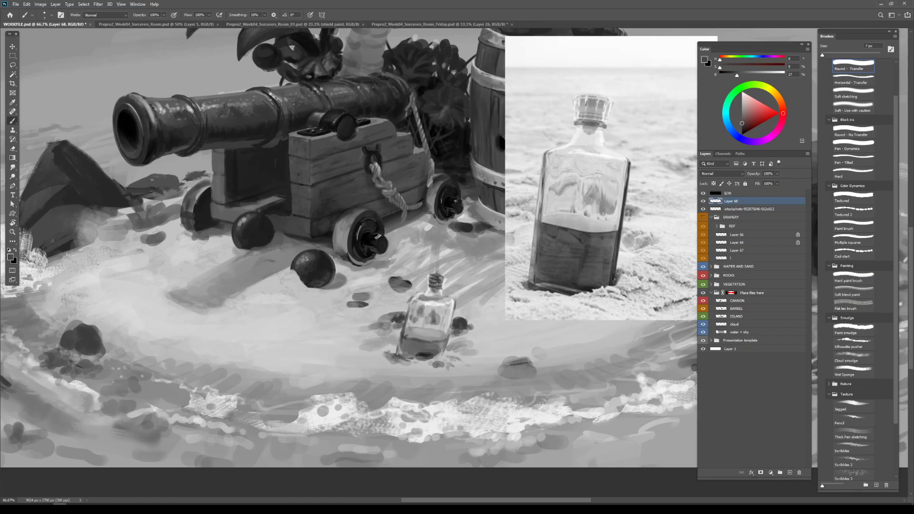
pyautogui.keyDown('alt'); pyautogui.click(433, 281); pyautogui.keyUp('alt')
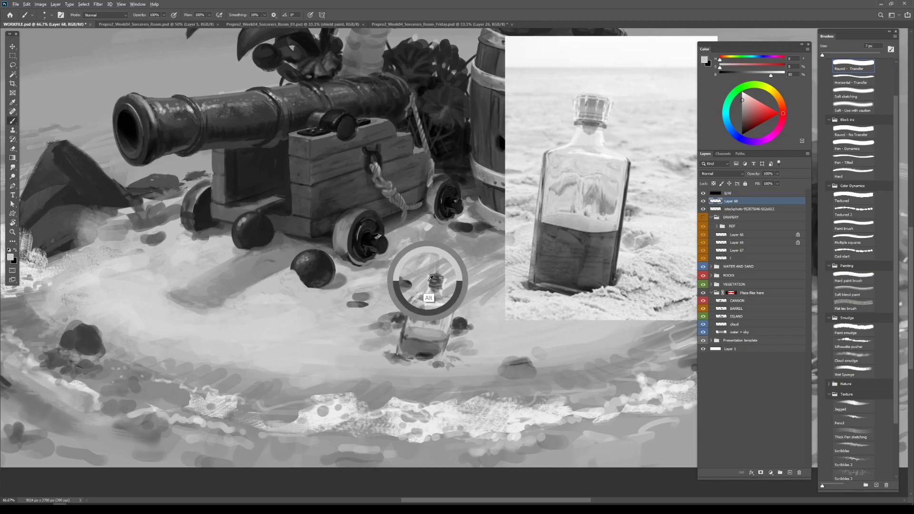
pyautogui.keyDown('alt'); pyautogui.click(435, 279); pyautogui.keyUp('alt')
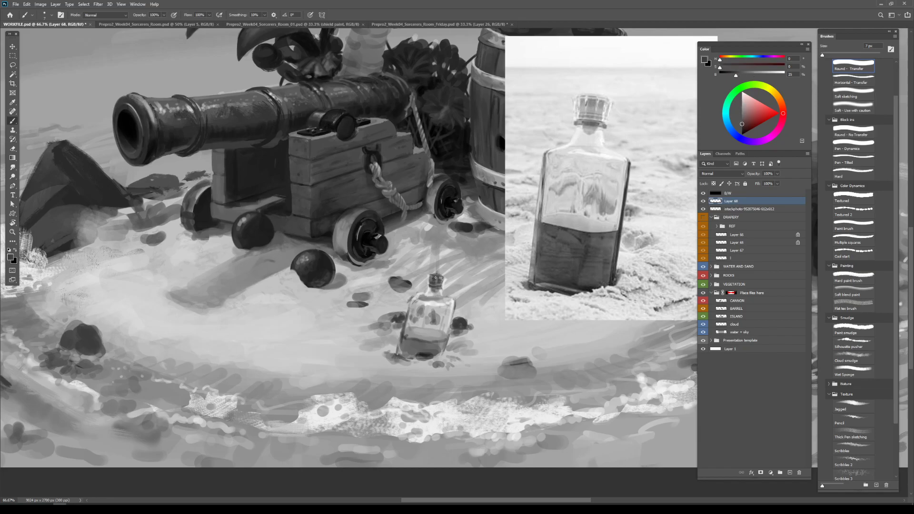
# Check the bottle against the whole scene and refine its glass highlights in white with a small brush
pyautogui.press('z')
pyautogui.keyDown('alt'); pyautogui.click(448, 316); pyautogui.keyUp('alt')
pyautogui.keyDown('alt'); pyautogui.click(448, 316); pyautogui.keyUp('alt')
pyautogui.keyDown('alt'); pyautogui.click(448, 316); pyautogui.keyUp('alt')
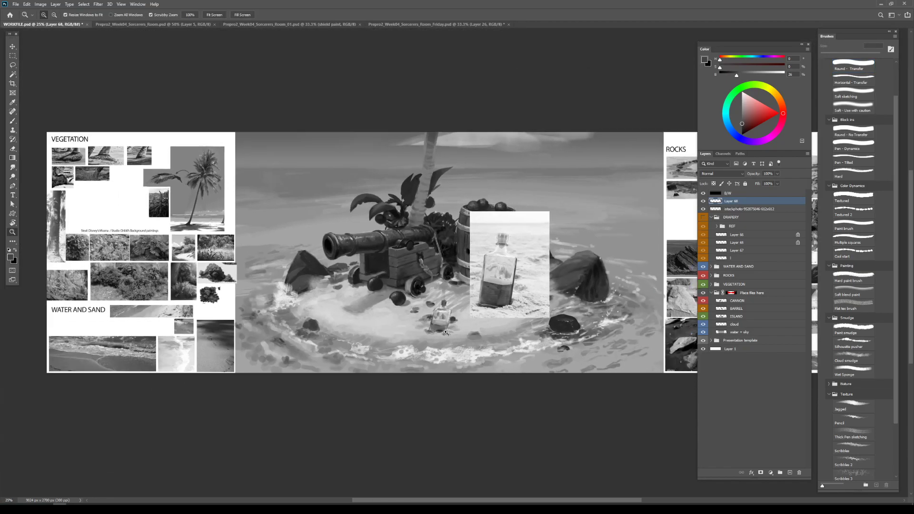
pyautogui.click(446, 333)
pyautogui.click(446, 332)
pyautogui.click(421, 302)
pyautogui.press('b')
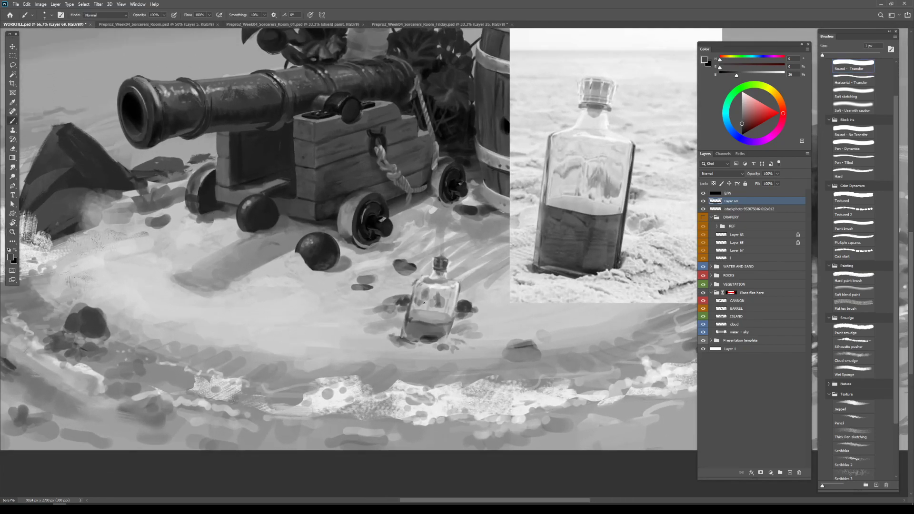
pyautogui.keyDown('alt'); pyautogui.click(432, 285); pyautogui.keyUp('alt')
pyautogui.keyDown('alt'); pyautogui.click(433, 287); pyautogui.keyUp('alt')
pyautogui.press('e')
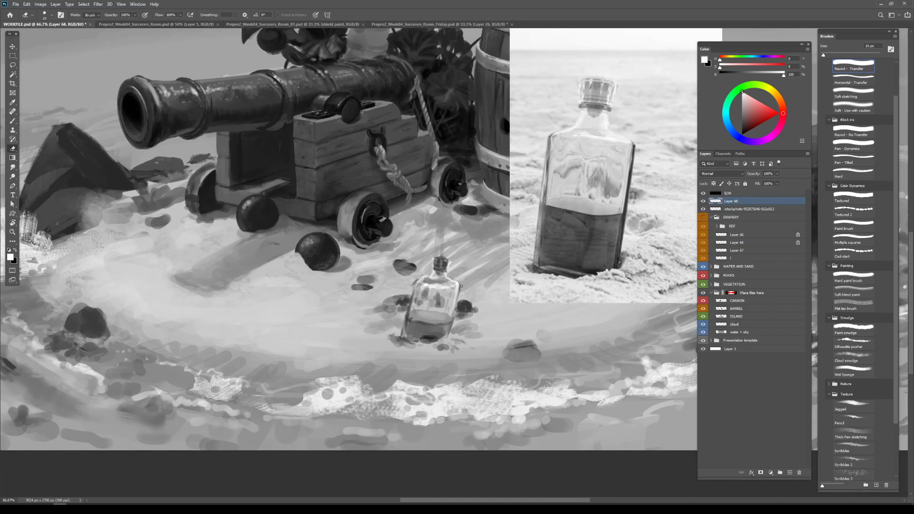
pyautogui.press('b')
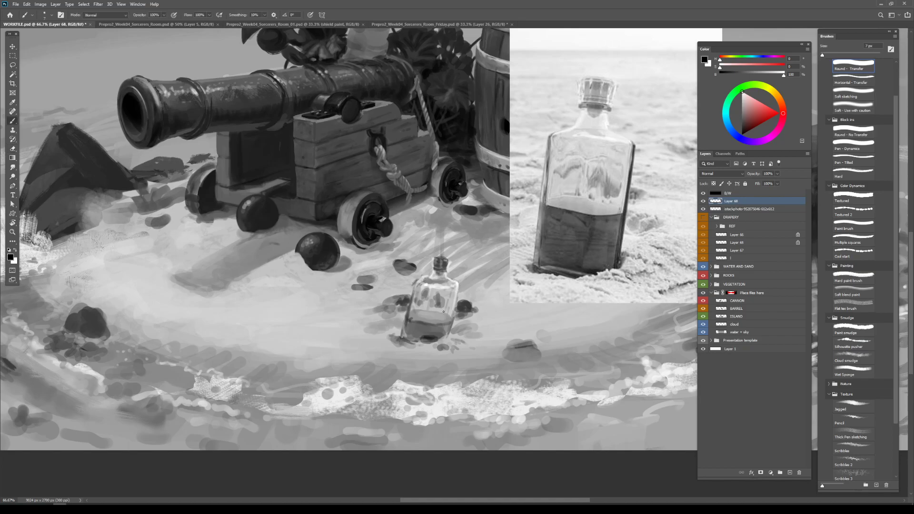
# Check the bottle against the whole scene and darken the base of its liquid with a small black brush stroke
pyautogui.press('x')
pyautogui.press(']')
pyautogui.keyDown('alt'); pyautogui.click(446, 335); pyautogui.keyUp('alt')
pyautogui.keyDown('alt'); pyautogui.click(446, 336); pyautogui.keyUp('alt')
pyautogui.keyDown('alt'); pyautogui.click(446, 335); pyautogui.keyUp('alt')
pyautogui.keyDown('ctrl'); pyautogui.click(446, 336); pyautogui.keyUp('ctrl')
pyautogui.keyDown('ctrl'); pyautogui.click(446, 335); pyautogui.keyUp('ctrl')
pyautogui.press('b')
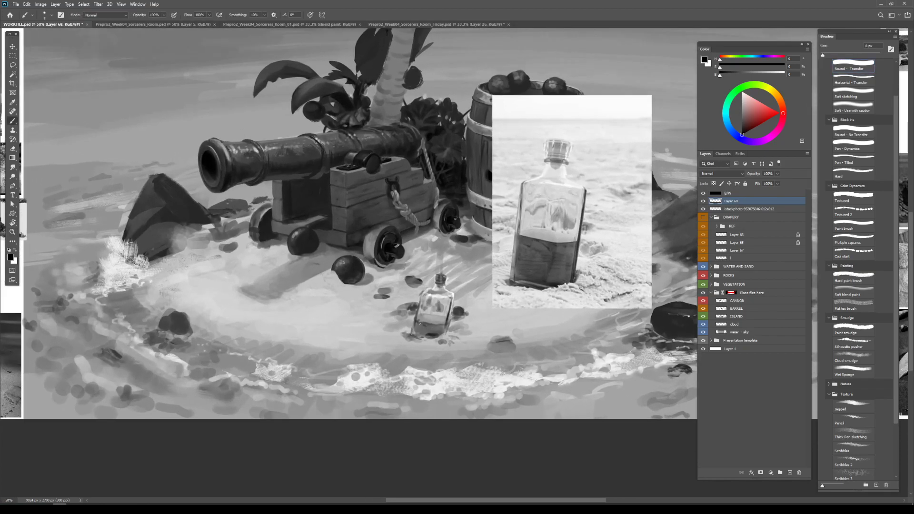
pyautogui.moveTo(421, 335); pyautogui.dragTo(426, 329)
# Block in the bottle's liquid with a larger brush in dark grey sampled from the bottle
pyautogui.keyDown('alt'); pyautogui.click(426, 329); pyautogui.keyUp('alt')
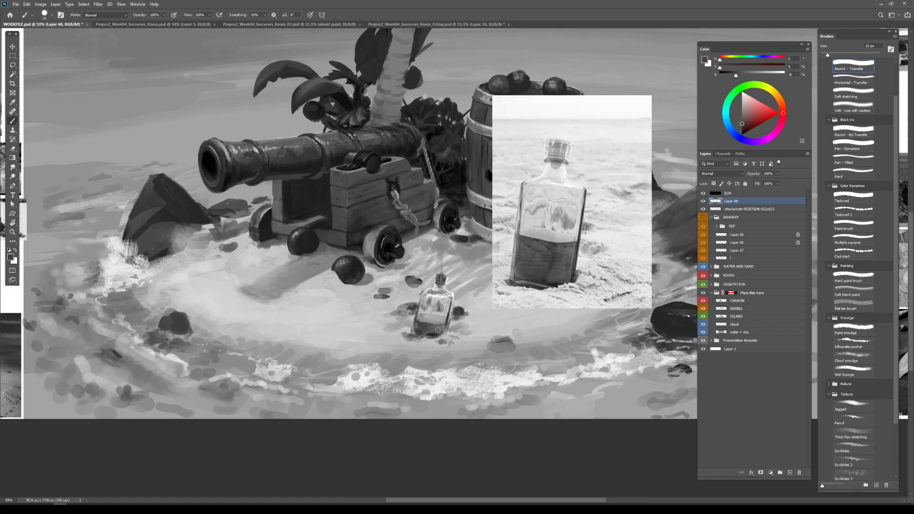
pyautogui.scroll(1, 433, 325)
pyautogui.keyDown('alt'); pyautogui.click(428, 320); pyautogui.keyUp('alt')
pyautogui.keyDown('alt'); pyautogui.click(419, 326); pyautogui.keyUp('alt')
pyautogui.moveTo(419, 328); pyautogui.dragTo(430, 331)
# Refine the liquid's surface line and the glass around it with a 9 px brush in sampled light and dark greys
pyautogui.press('[')
pyautogui.press('[')
pyautogui.press('[')
pyautogui.press('[')
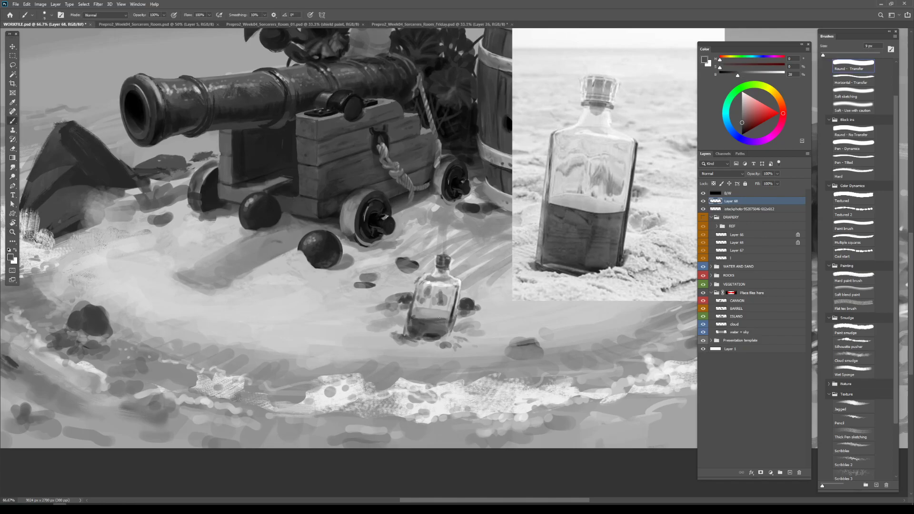
pyautogui.keyDown('alt'); pyautogui.click(441, 306); pyautogui.keyUp('alt')
pyautogui.keyDown('alt'); pyautogui.click(413, 312); pyautogui.keyUp('alt')
pyautogui.keyDown('alt'); pyautogui.click(415, 313); pyautogui.keyUp('alt')
pyautogui.keyDown('alt'); pyautogui.click(443, 311); pyautogui.keyUp('alt')
pyautogui.keyDown('alt'); pyautogui.click(431, 321); pyautogui.keyUp('alt')
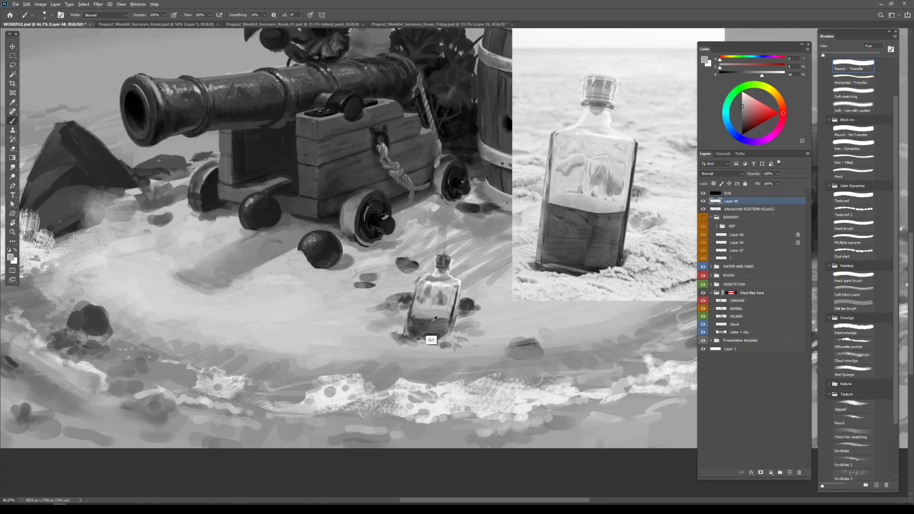
pyautogui.keyDown('alt'); pyautogui.click(414, 308); pyautogui.keyUp('alt')
pyautogui.keyDown('alt'); pyautogui.click(436, 311); pyautogui.keyUp('alt')
pyautogui.keyDown('alt'); pyautogui.click(419, 315); pyautogui.keyUp('alt')
pyautogui.keyDown('alt'); pyautogui.click(415, 315); pyautogui.keyUp('alt')
pyautogui.keyDown('alt'); pyautogui.click(450, 318); pyautogui.keyUp('alt')
pyautogui.keyDown('alt'); pyautogui.click(443, 315); pyautogui.keyUp('alt')
# Review the finished bottle within the whole island scene and make the B/W layer active
pyautogui.press('z')
pyautogui.keyDown('alt'); pyautogui.click(462, 337); pyautogui.keyUp('alt')
pyautogui.keyDown('alt'); pyautogui.click(461, 338); pyautogui.keyUp('alt')
pyautogui.keyDown('alt'); pyautogui.click(461, 337); pyautogui.keyUp('alt')
pyautogui.keyDown('alt'); pyautogui.click(461, 337); pyautogui.keyUp('alt')
pyautogui.click(444, 329)
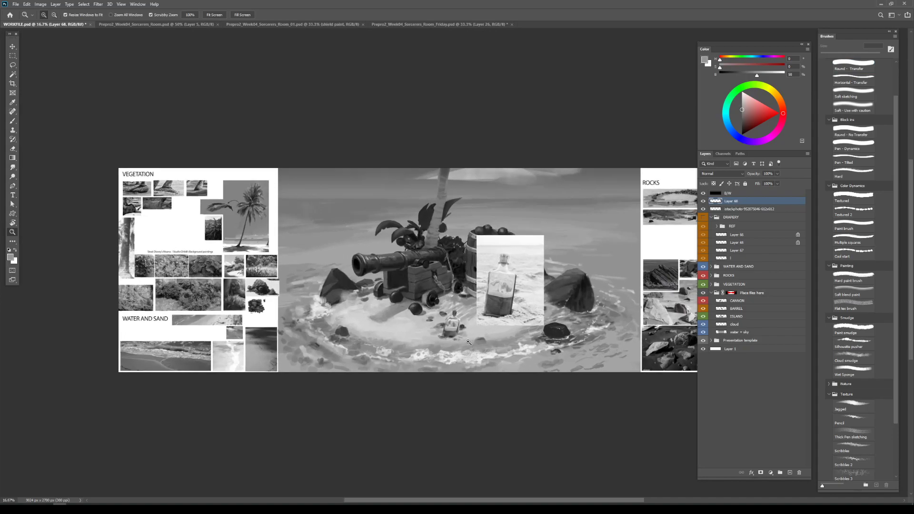
pyautogui.press('v')
pyautogui.hotkey('alt', ']')
pyautogui.press('z')
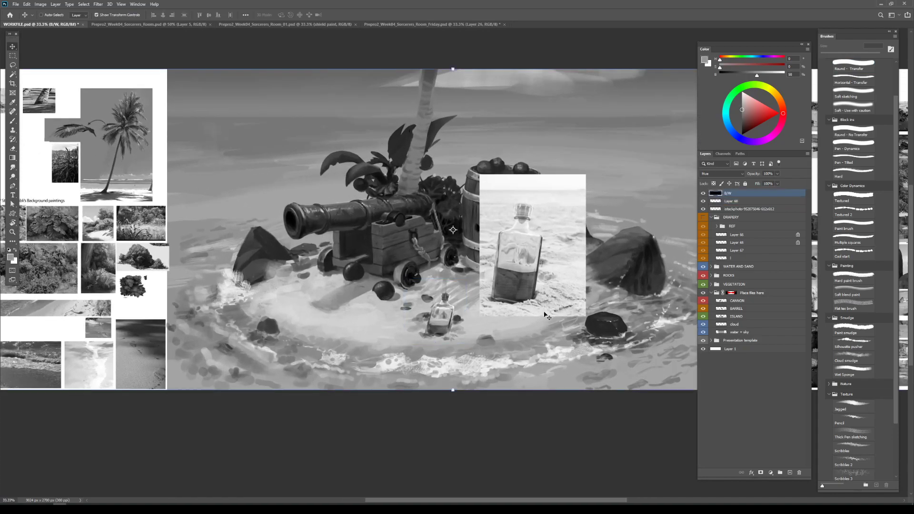
pyautogui.keyDown('alt'); pyautogui.click(545, 315); pyautogui.keyUp('alt')
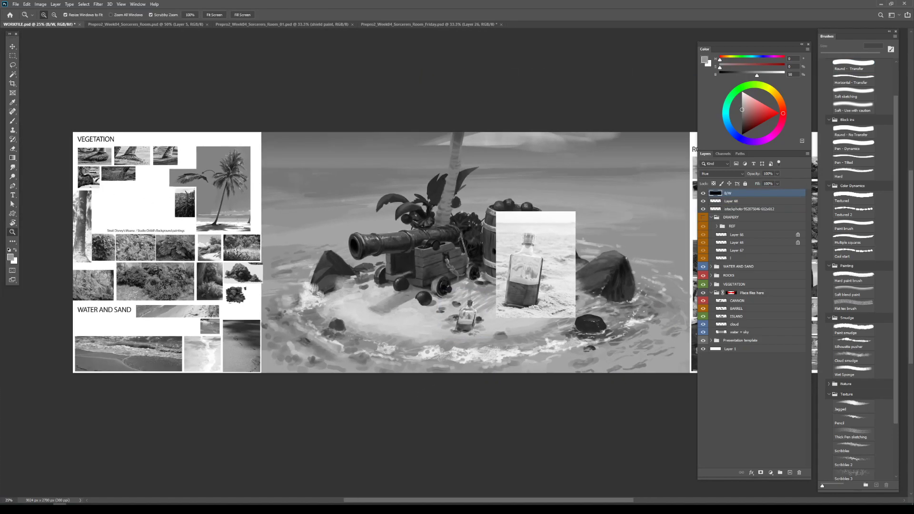